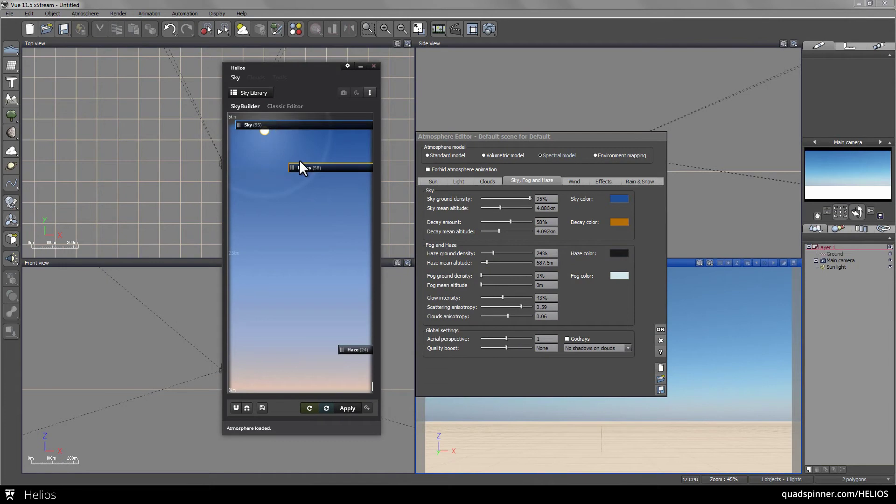
Close the Atmosphere Editor and adjust the SkyBuilder layers to Sky 96, Decay 78, Haze 61 and Fog 75
click(661, 330)
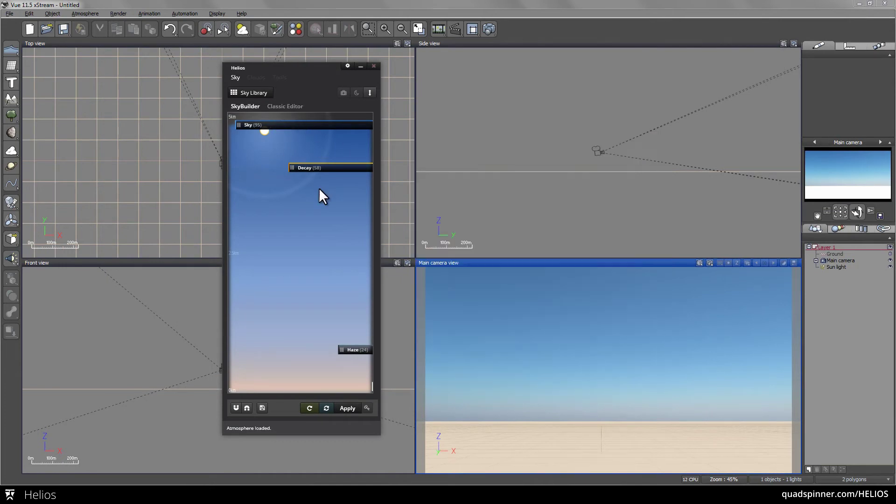
drag(278, 127, 239, 152)
mouse_move(301, 170)
mouse_down()
mouse_move(306, 151)
mouse_move(310, 290)
mouse_move(310, 264)
mouse_move(290, 274)
mouse_move(293, 226)
mouse_move(321, 182)
mouse_up()
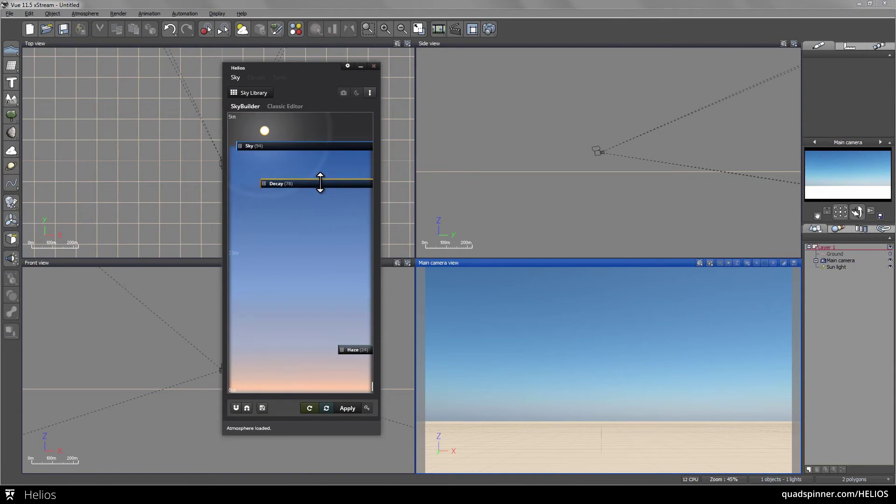
drag(350, 349, 297, 262)
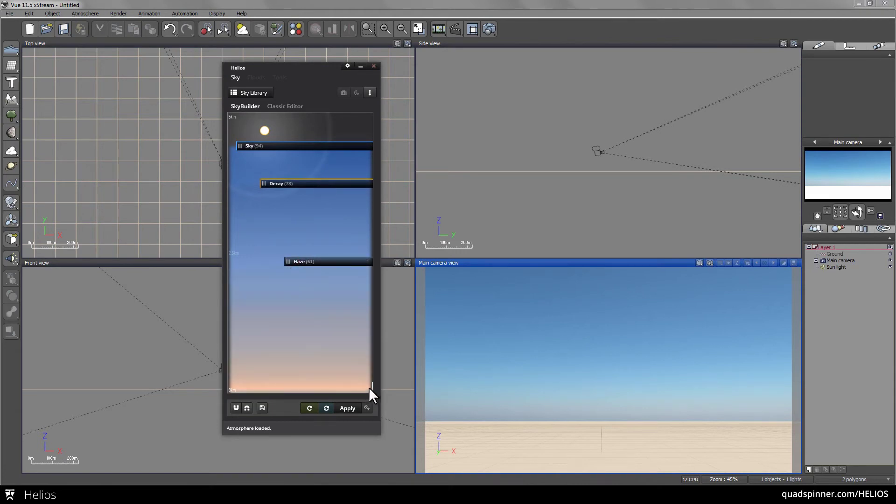
drag(372, 386, 297, 383)
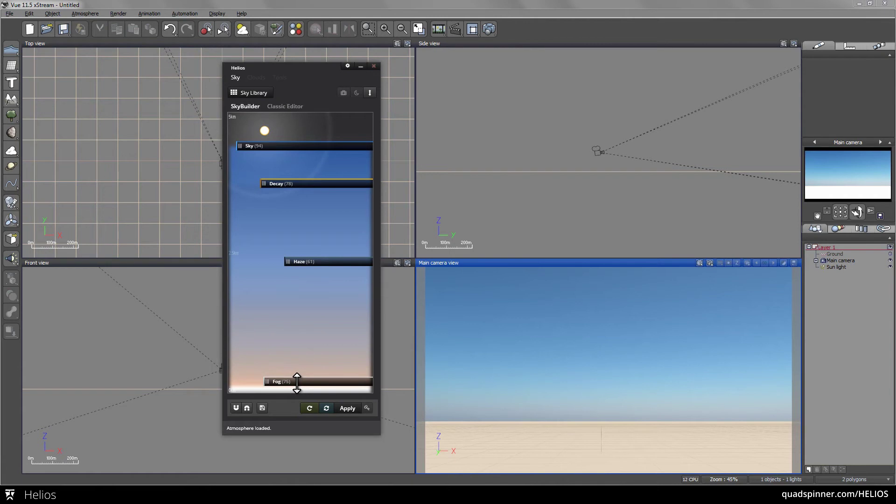
right_click(262, 148)
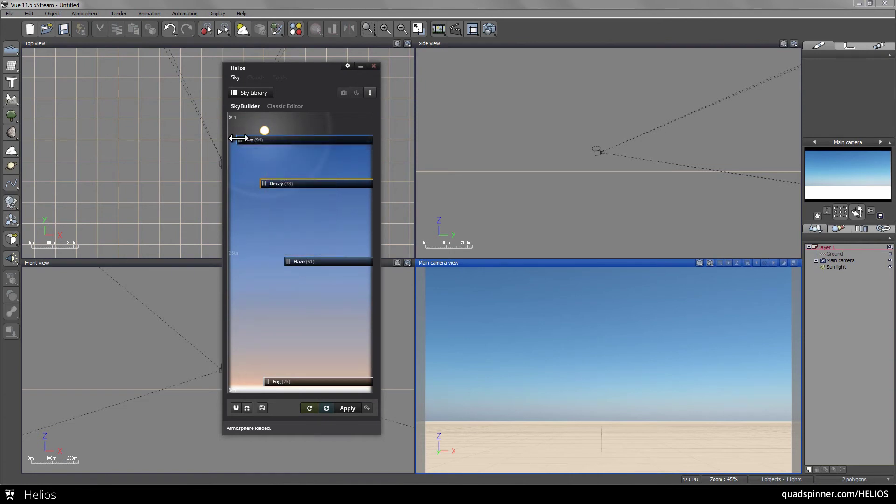
mouse_move(239, 138)
mouse_down()
mouse_move(308, 139)
mouse_move(236, 140)
mouse_up()
Browse the preset color palettes for the Sky layer and change its color to 3B83FF
right_click(274, 142)
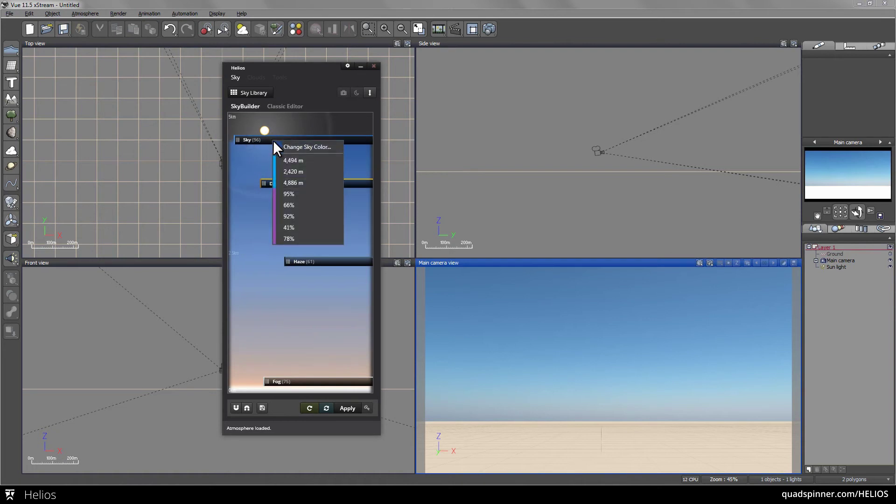
click(308, 147)
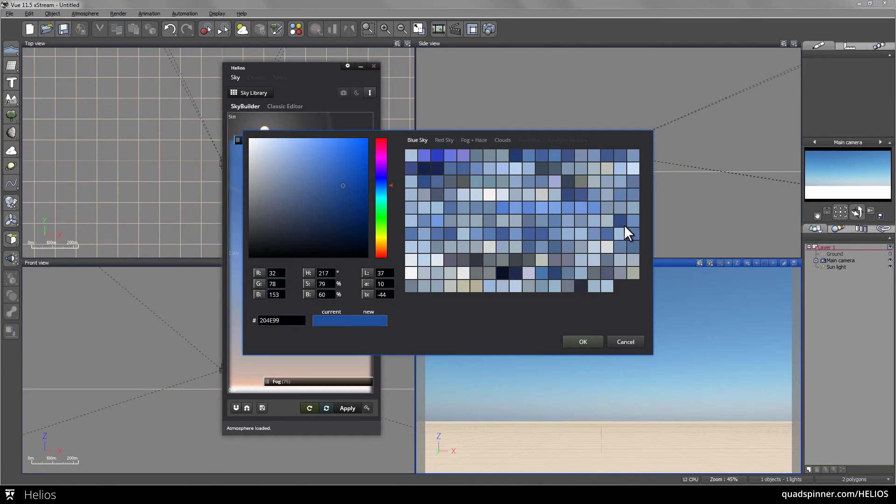
click(446, 141)
click(475, 141)
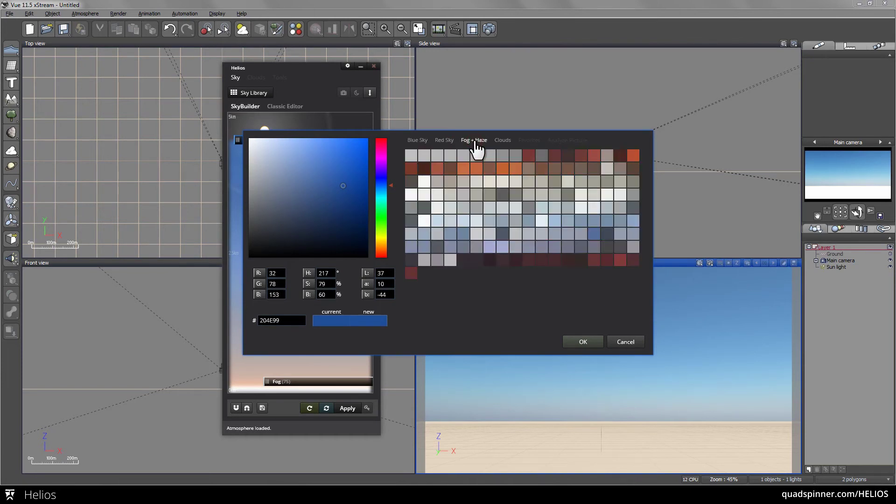
click(501, 141)
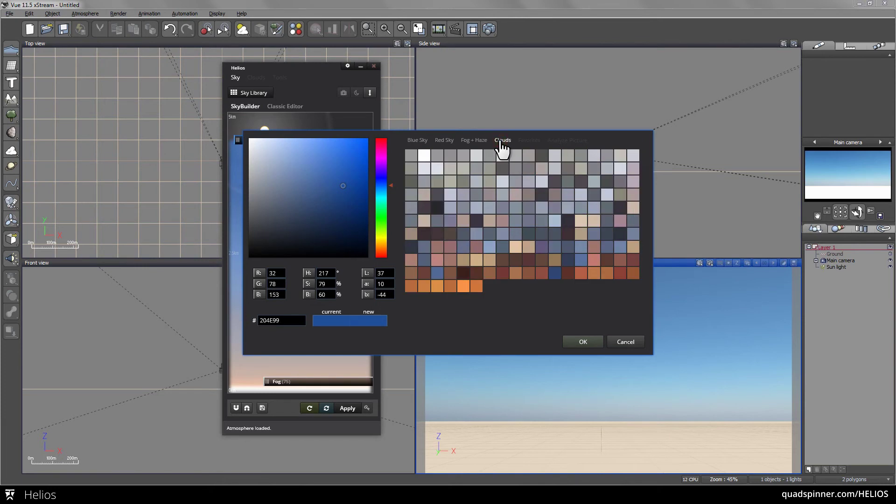
click(423, 141)
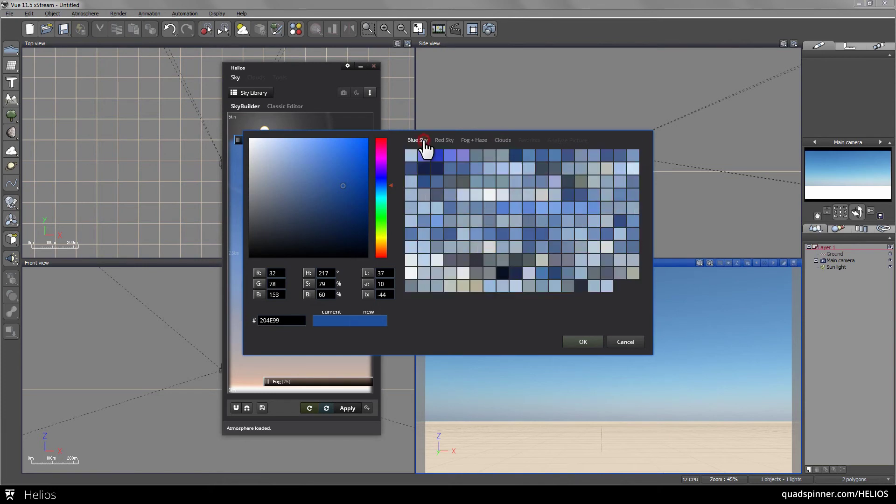
click(366, 285)
mouse_move(292, 167)
mouse_down()
mouse_move(289, 184)
mouse_move(307, 185)
mouse_move(282, 189)
mouse_move(272, 177)
mouse_move(279, 182)
mouse_up()
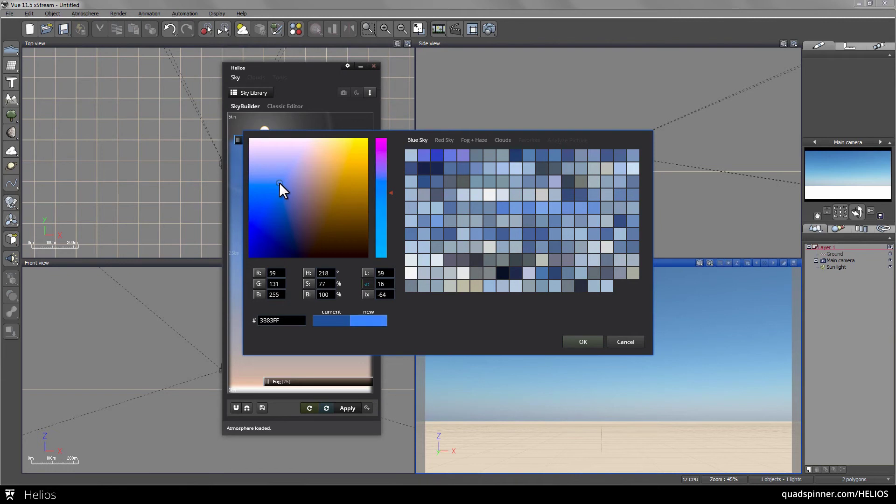
click(584, 341)
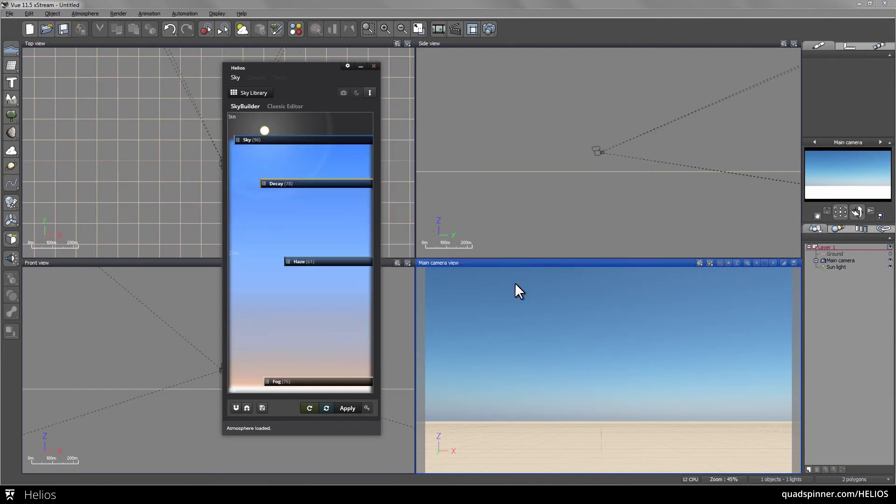
Raise the Sky layer's altitude close to the 5 km limit in SkyBuilder and apply the sky settings
drag(306, 141, 307, 127)
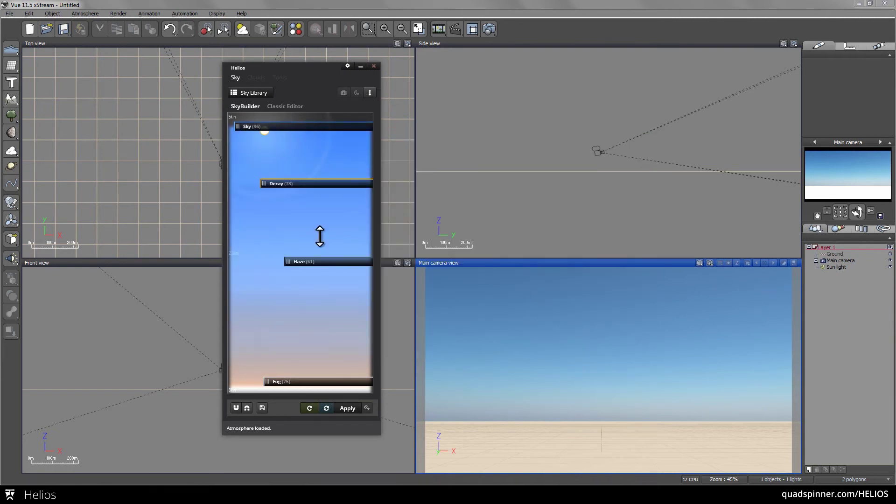
click(348, 408)
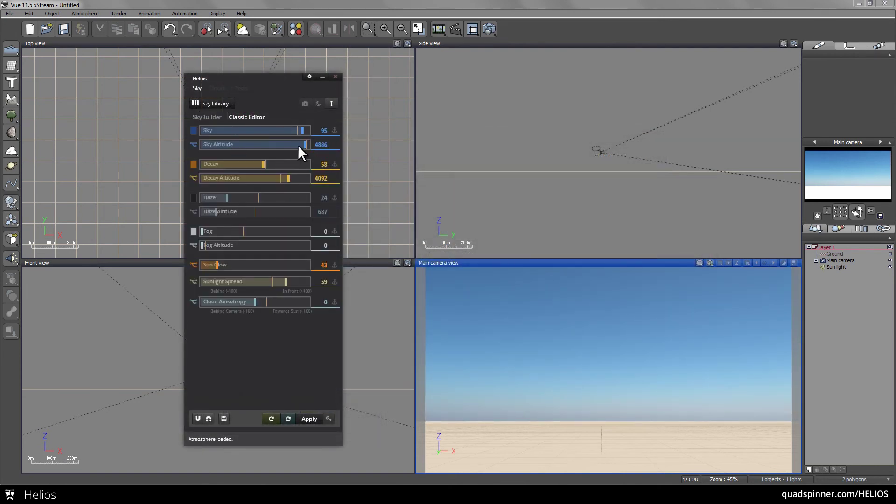
Set the Sky Altitude to 4857 in the Classic Editor, and try the sky color 9EA8FF before cancelling the color choice
drag(268, 146, 245, 144)
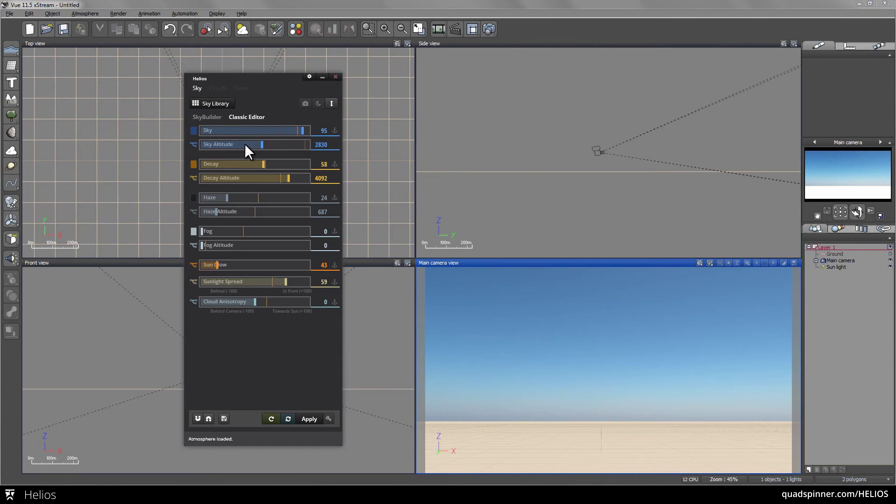
click(305, 145)
click(194, 131)
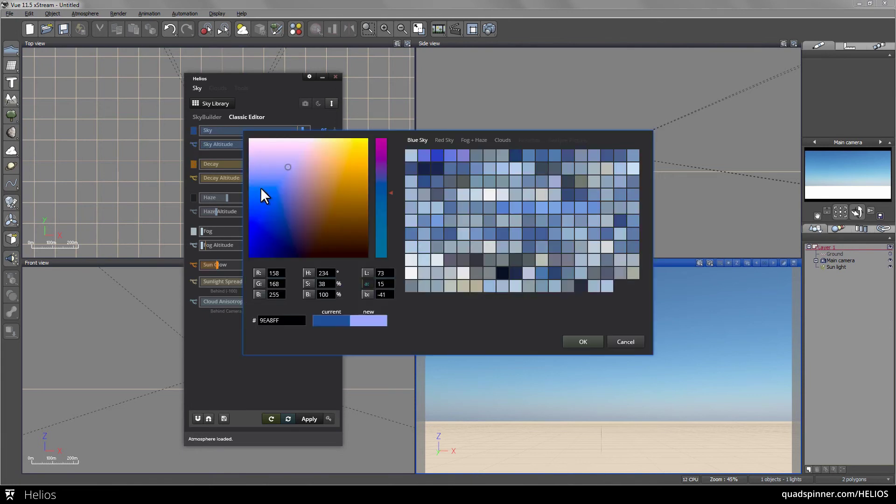
click(610, 342)
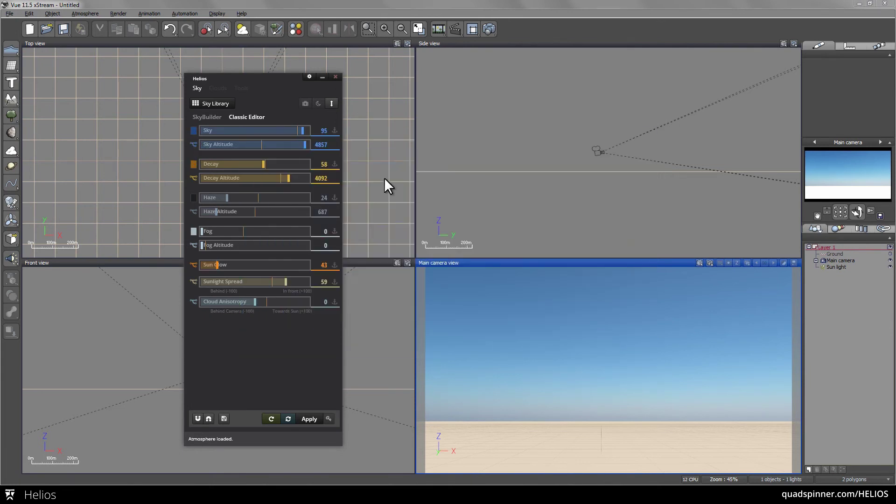
Recall Sky 41 and Sky Altitude 2420 from the Sky Flux history, and restore Sky 95 and altitude 4857 with a light blue color
click(193, 145)
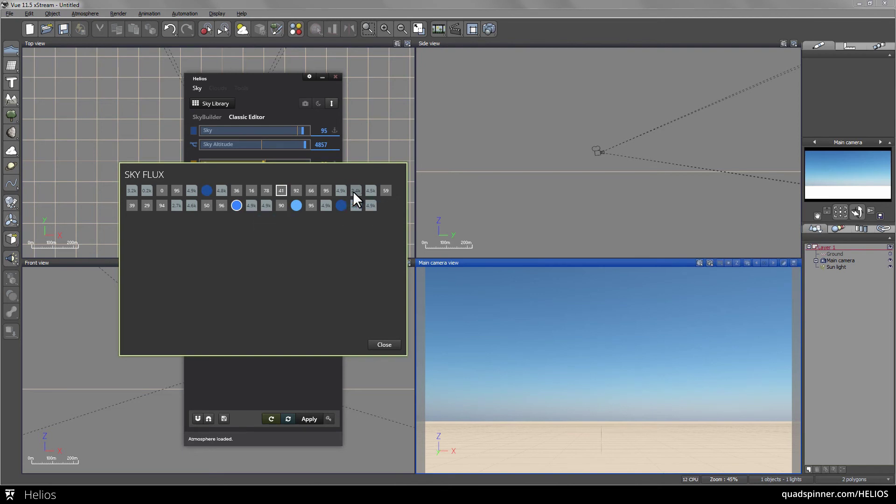
click(384, 345)
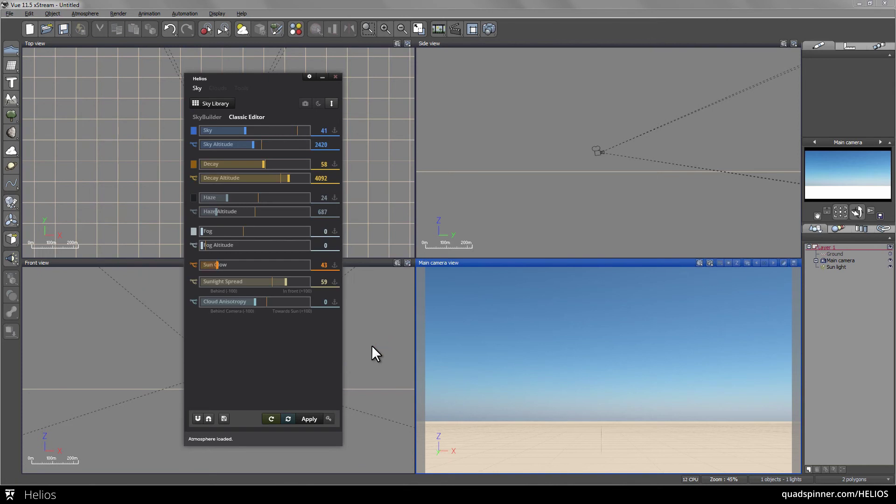
click(194, 145)
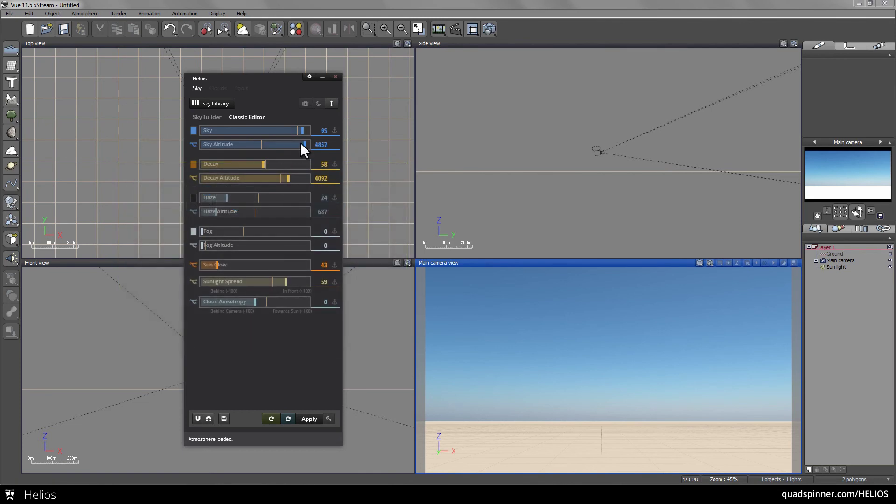
Lock the Sky, Decay and Haze settings and apply the Bright Summer Day preset from the Sky Library
click(335, 131)
click(334, 164)
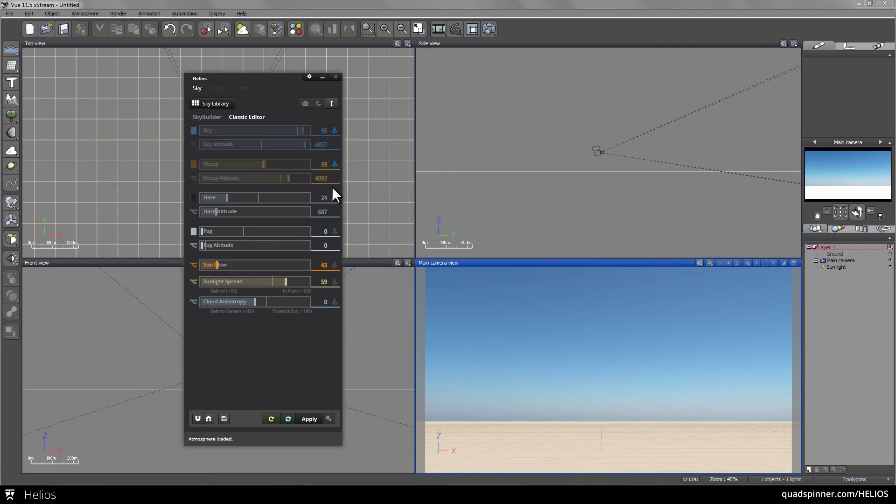
click(333, 198)
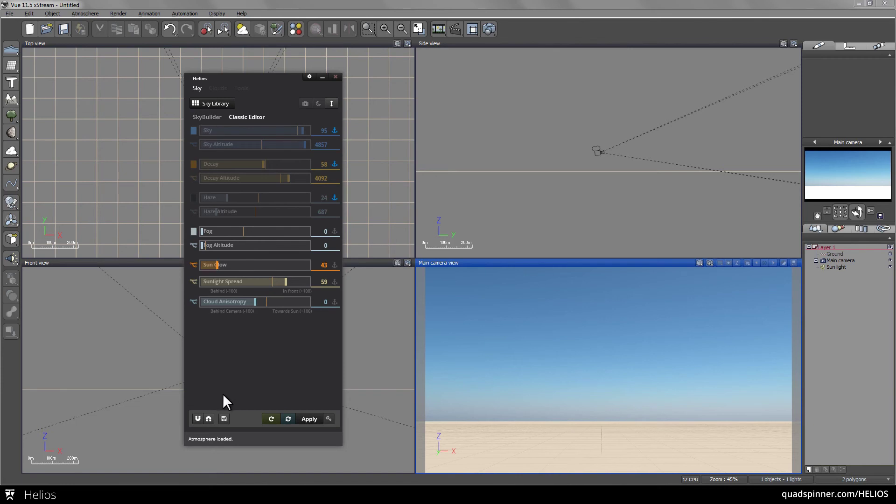
click(215, 105)
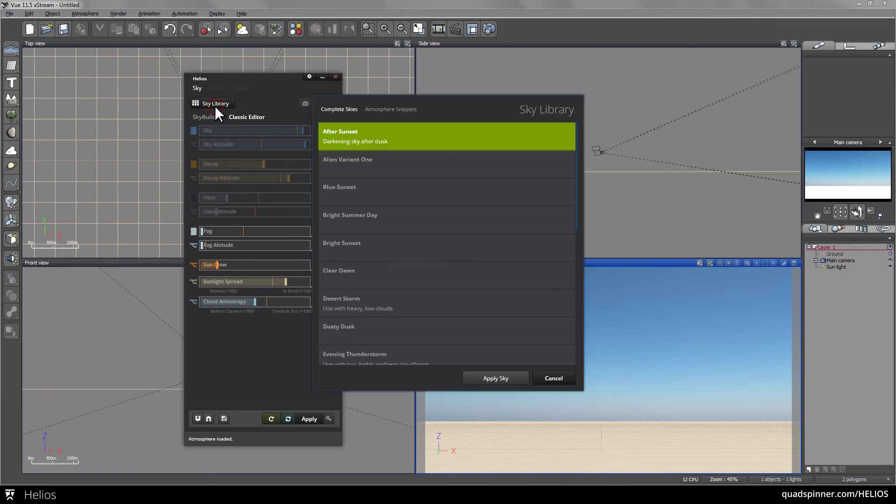
click(377, 217)
click(488, 378)
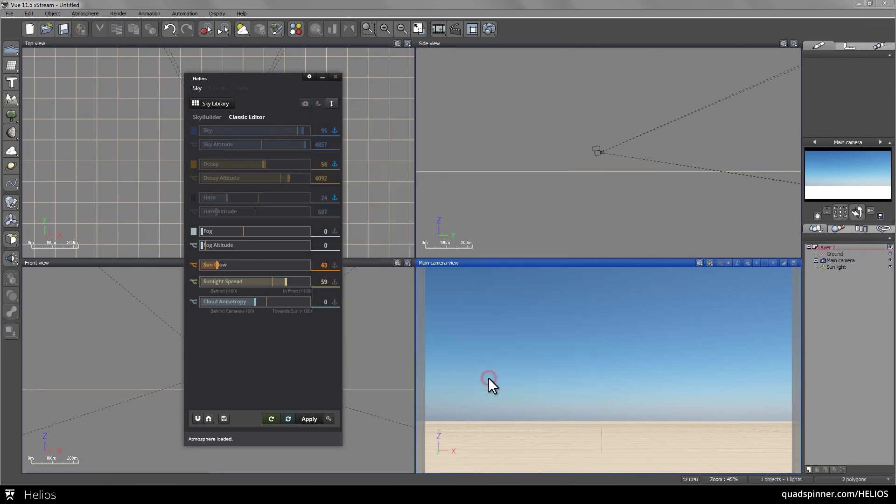
Lock Fog, Sun Glow, Sunlight Spread and Cloud Anisotropy instead of Sky, Decay and Haze, and apply the Desert Storm sky
click(335, 302)
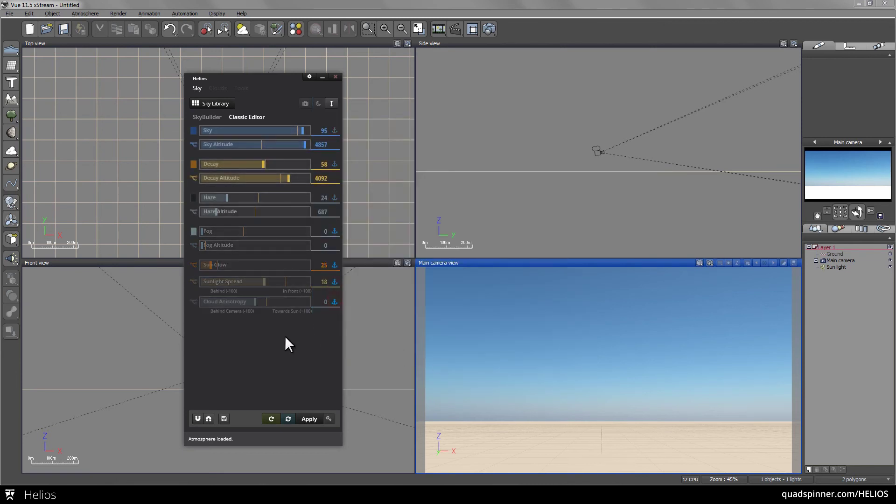
click(220, 102)
click(376, 303)
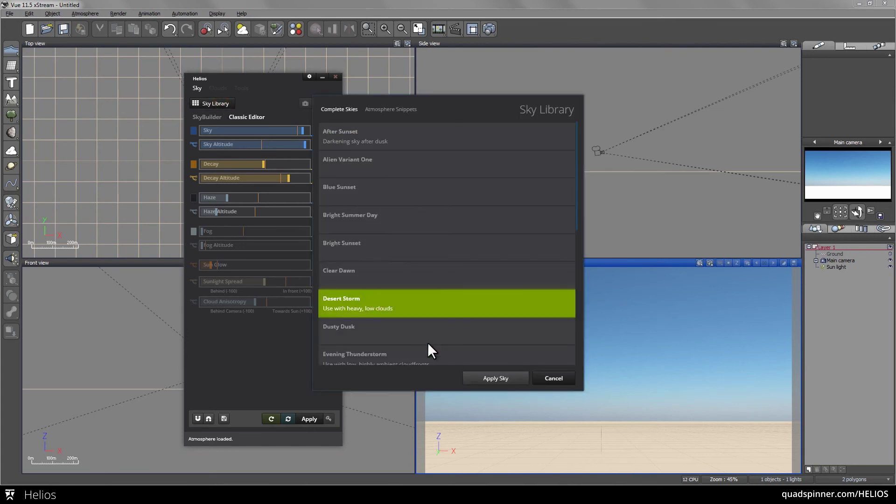
click(496, 379)
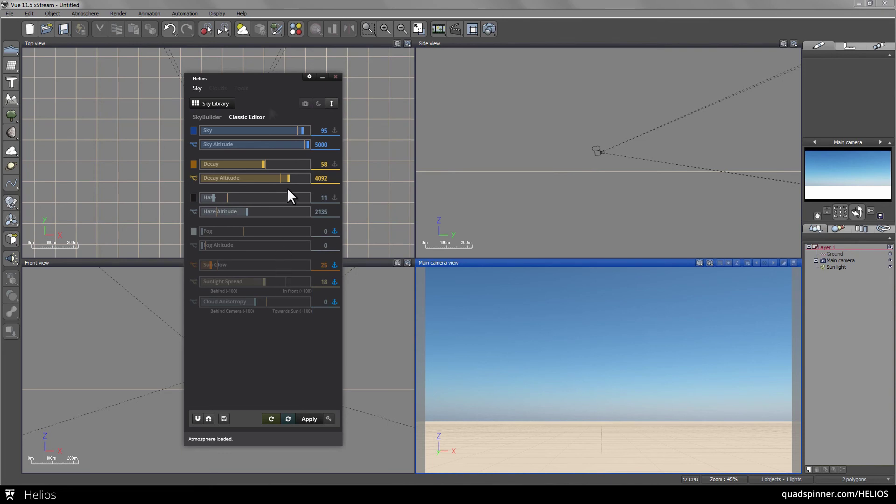
With all settings unlocked, apply the Fog Variant Brown atmosphere snippet from the Sky Library
click(216, 101)
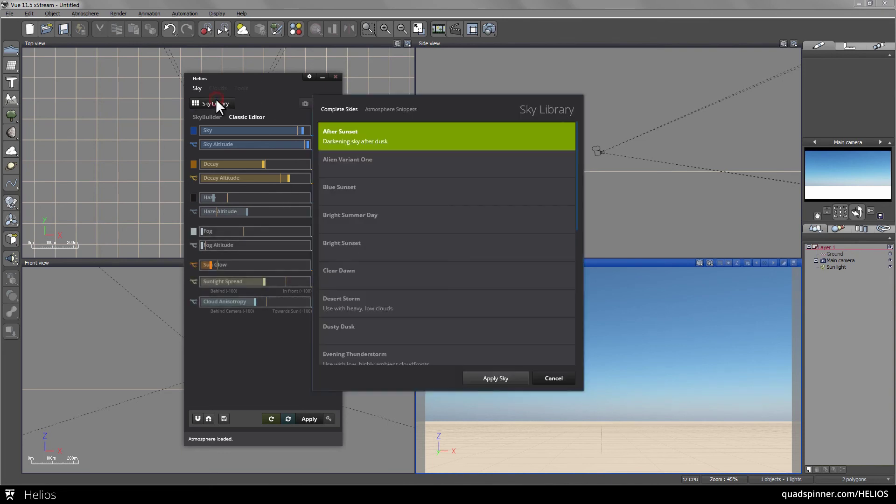
click(377, 112)
click(374, 167)
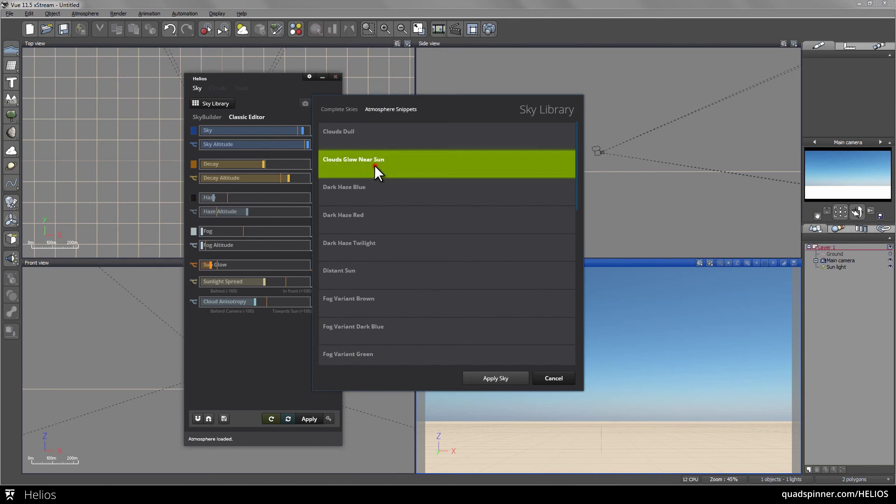
click(359, 192)
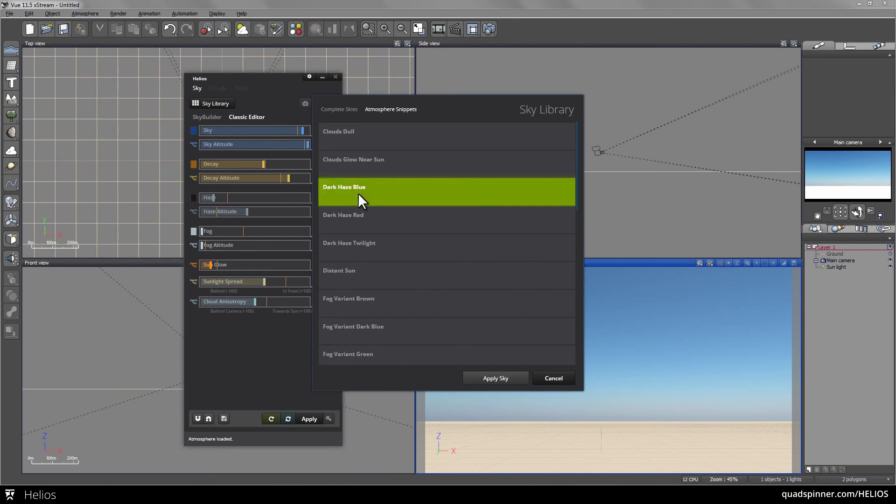
click(357, 270)
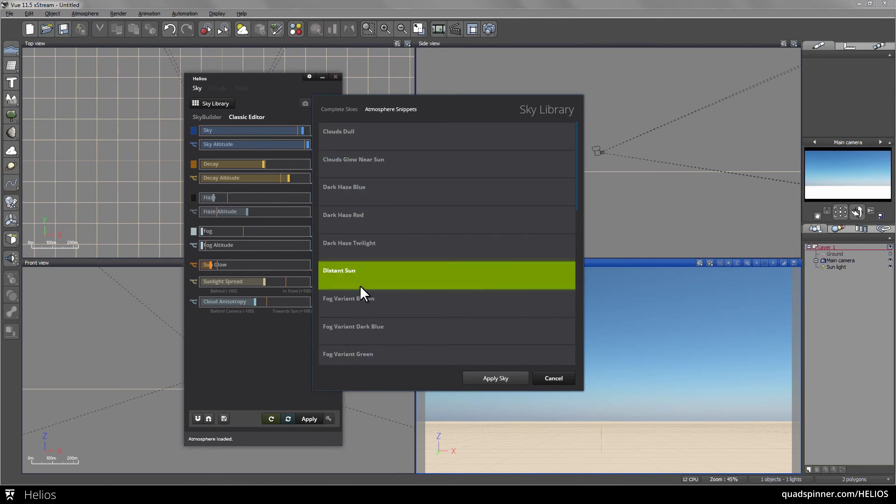
click(364, 308)
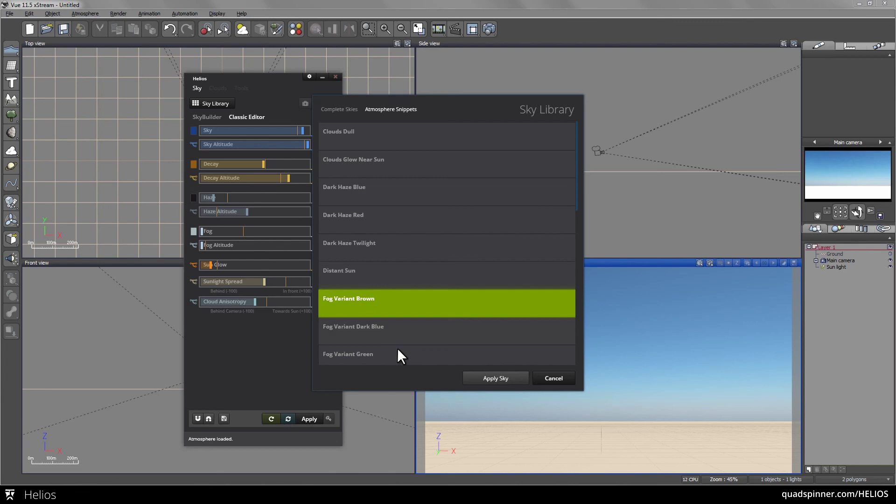
click(481, 381)
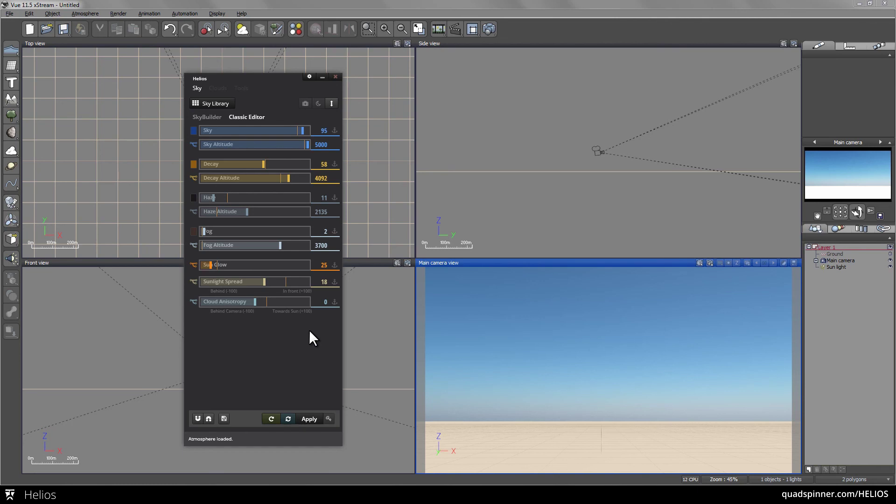
Transfer the current Helios sky settings to the scene's atmosphere
click(198, 418)
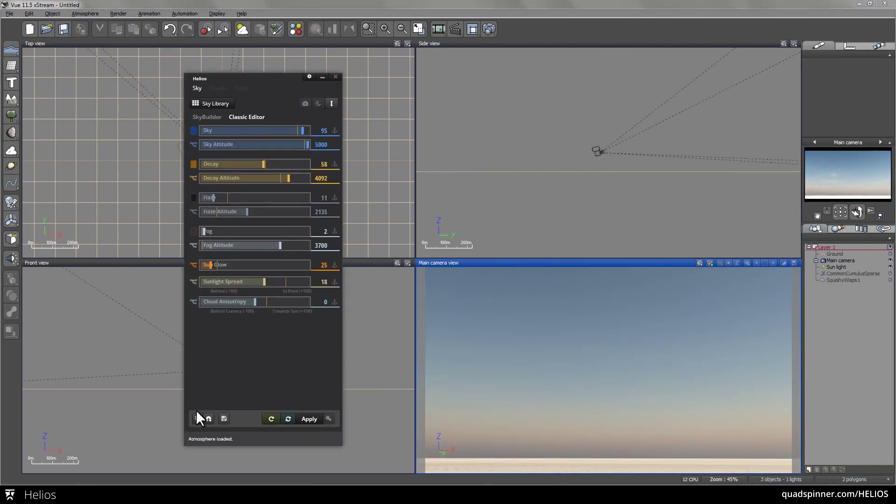
click(209, 418)
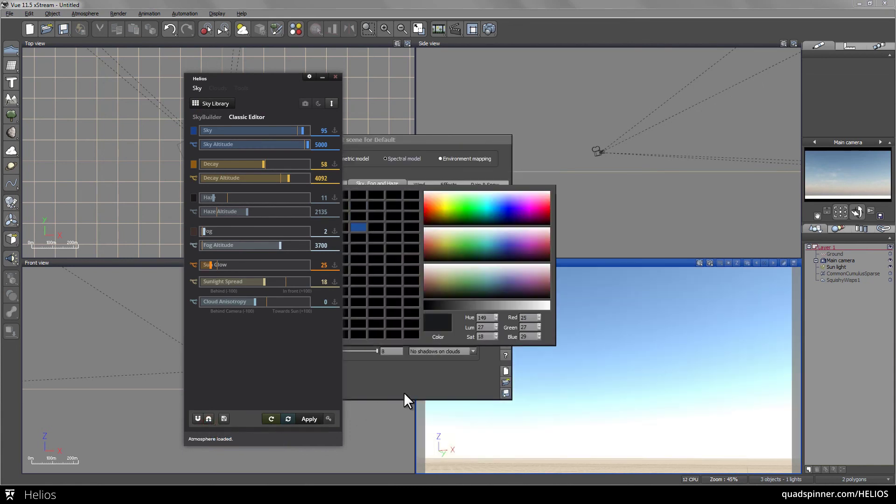